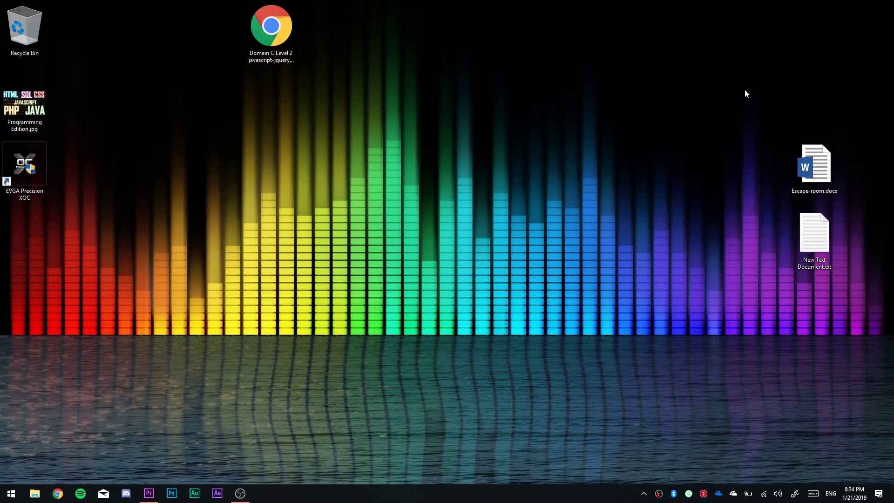
- Search Windows for "10 jaar" and close the search
key(super)
text(10 jaar)
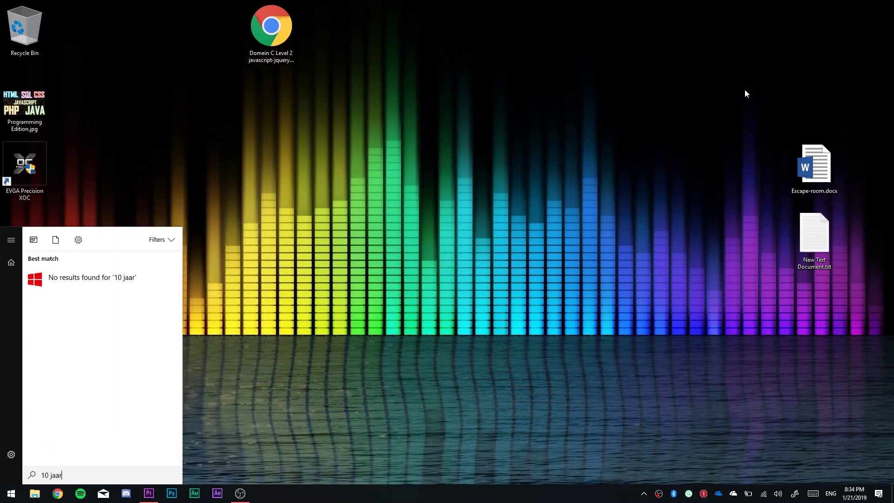
key(Escape)
- Open the Windows Services console and restart the Windows Search service
key(super)
text(lob)
key(BackSpace)
key(BackSpace)
key(BackSpace)
text(servi)
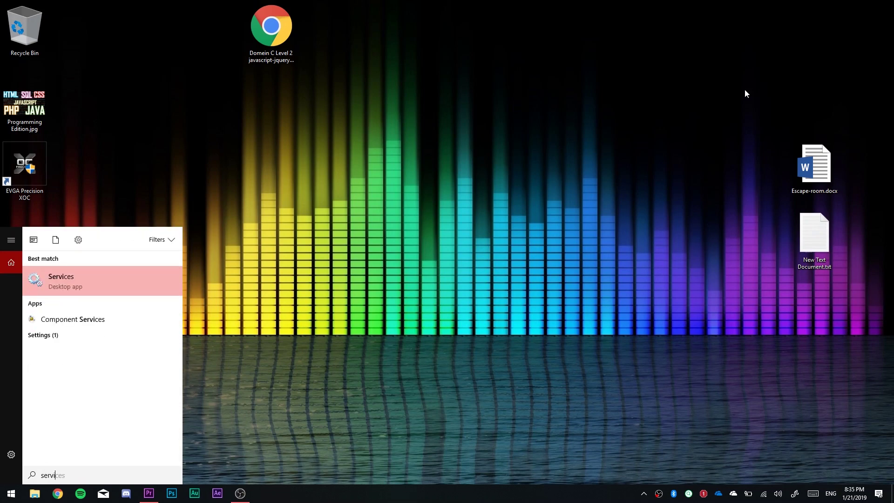
key(Return)
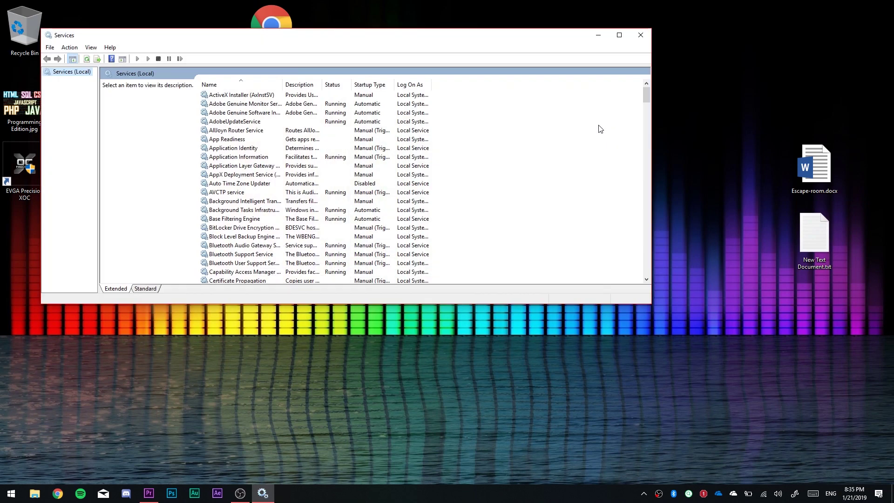
scroll(509, 174, down, 20)
click(610, 156)
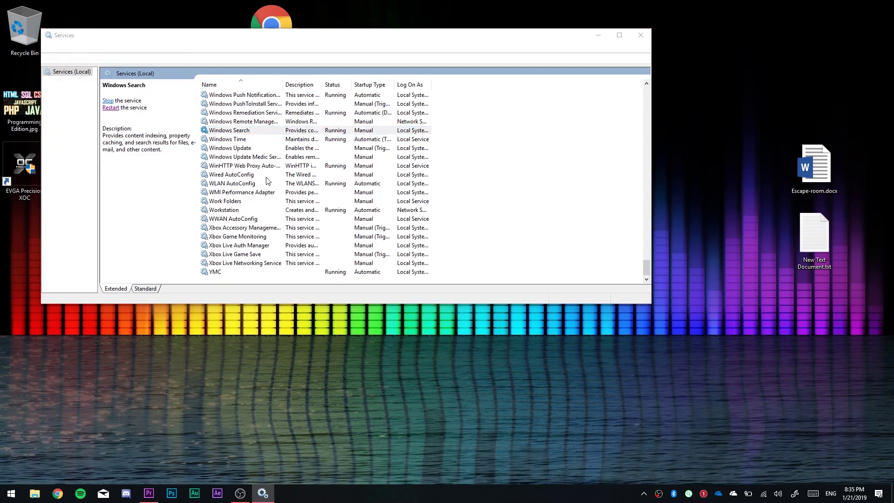
- Test the Windows search with "10 jaar" and with "LOB"
key(super)
text(10 jaar)
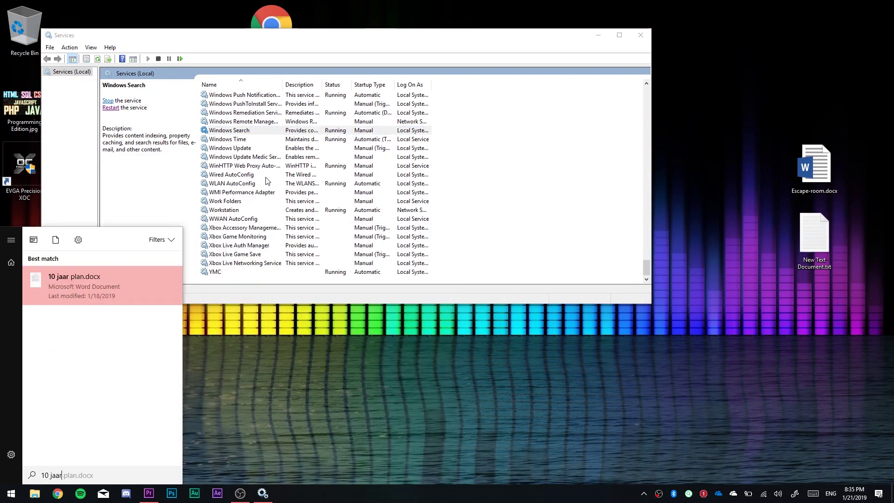
key(ctrl+a)
key(BackSpace)
text(LOB)
key(ctrl+a)
key(BackSpace)
text(LOB)
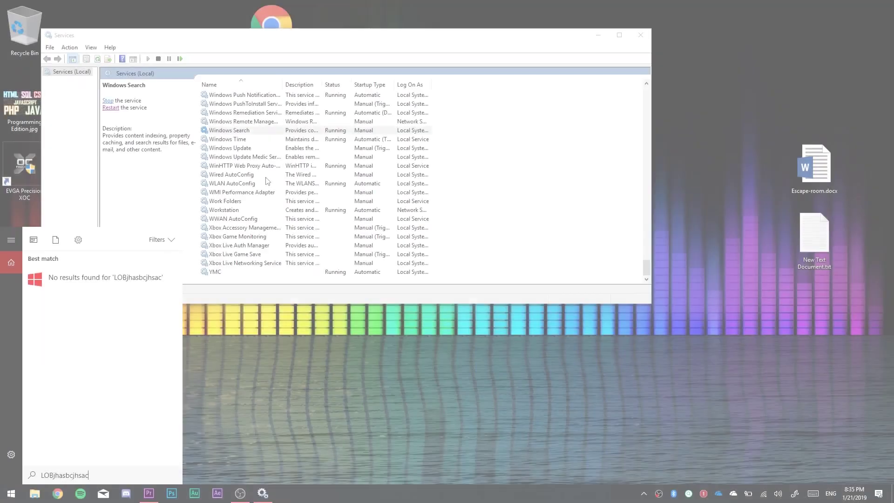
- Repeat the Windows search for "10 jaar" several times, closing and reopening the search between attempts
key(ctrl+a)
key(BackSpace)
text(10 jaaar)
key(ctrl+a)
key(BackSpace)
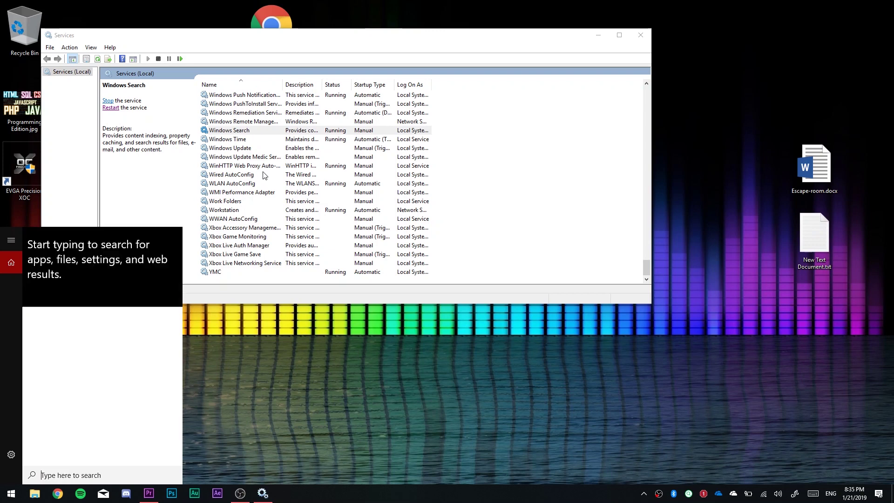
key(Escape)
key(super)
text(10 jaar)
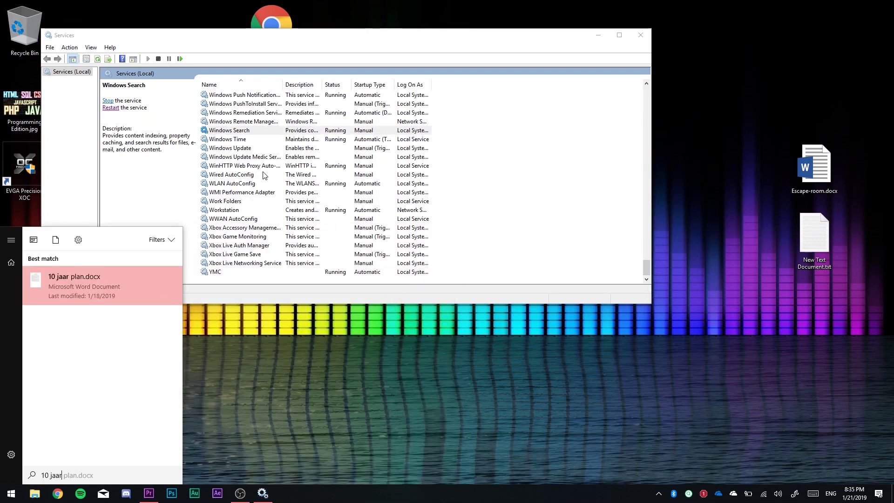
key(Escape)
key(super)
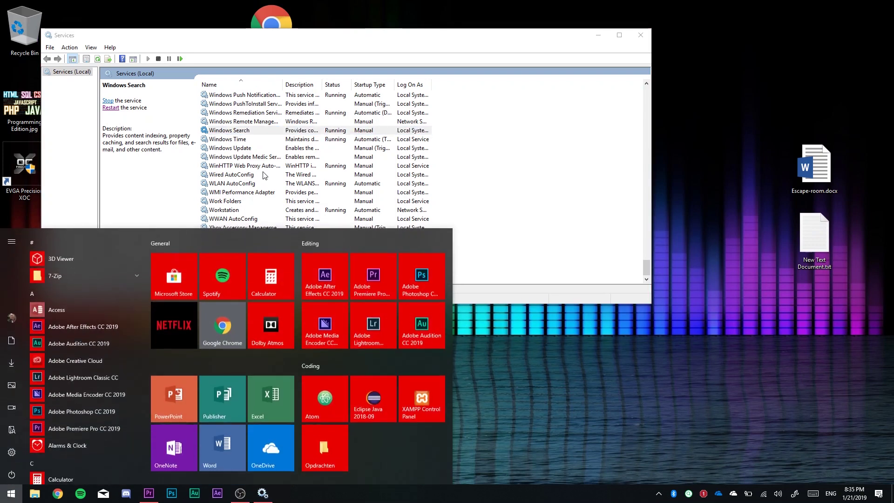
key(Escape)
text(10 jaar)
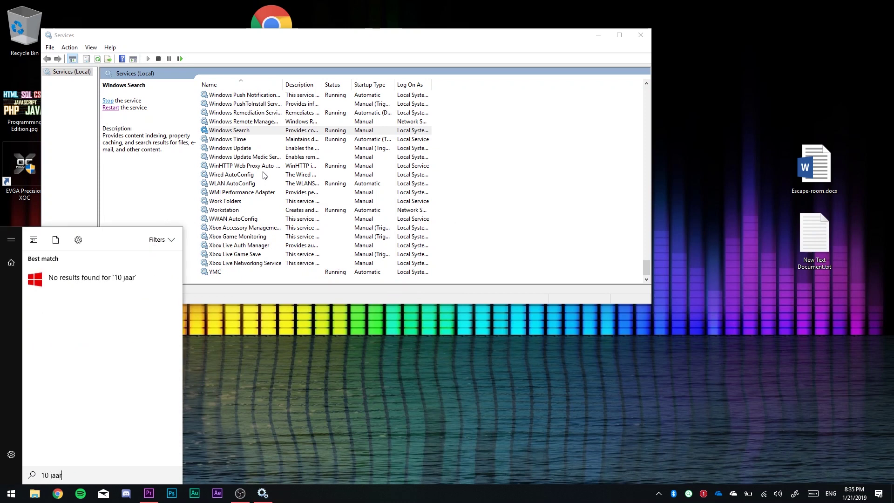
key(Escape)
key(super)
text(10 jaar)
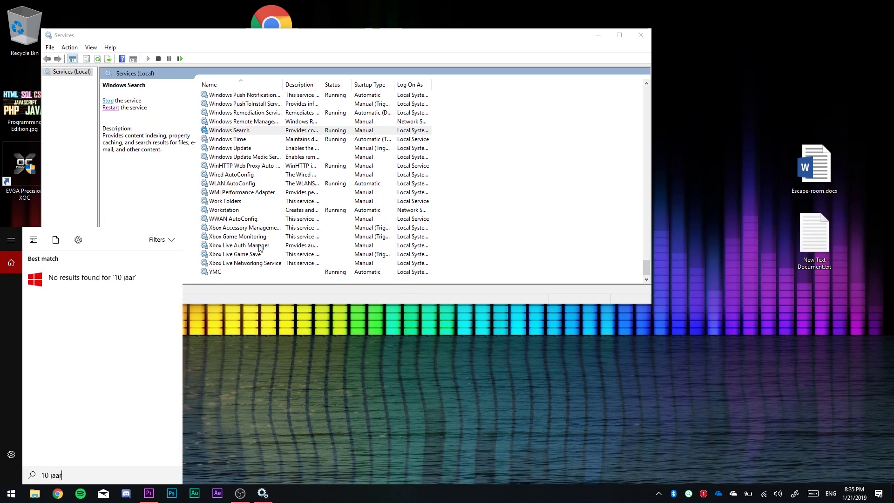
- Replace the Windows search term with "es"
key(ctrl+a)
key(BackSpace)
text(es)
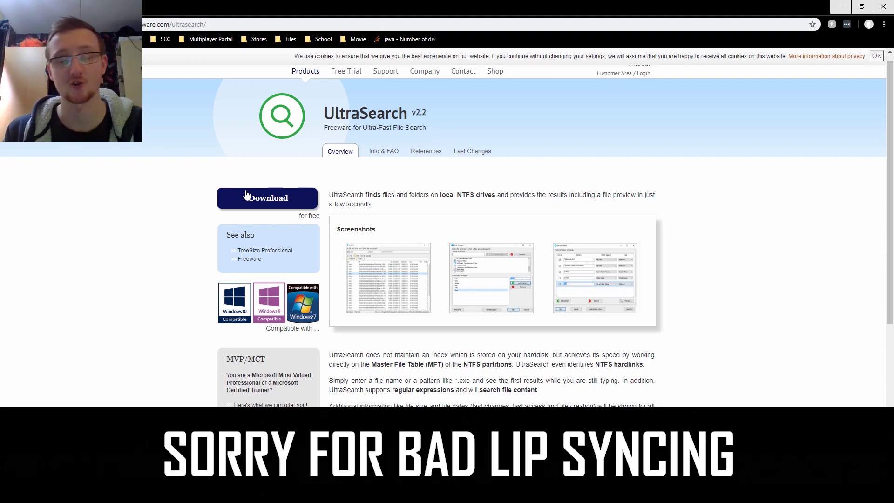
- Open the UltraSearch freeware download page and check the available installer versions, closing the browser when done
click(246, 196)
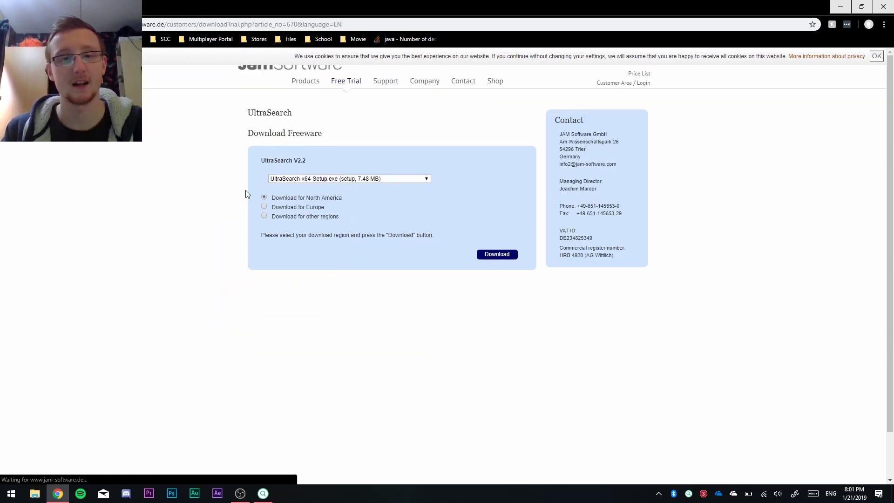
click(350, 181)
click(461, 178)
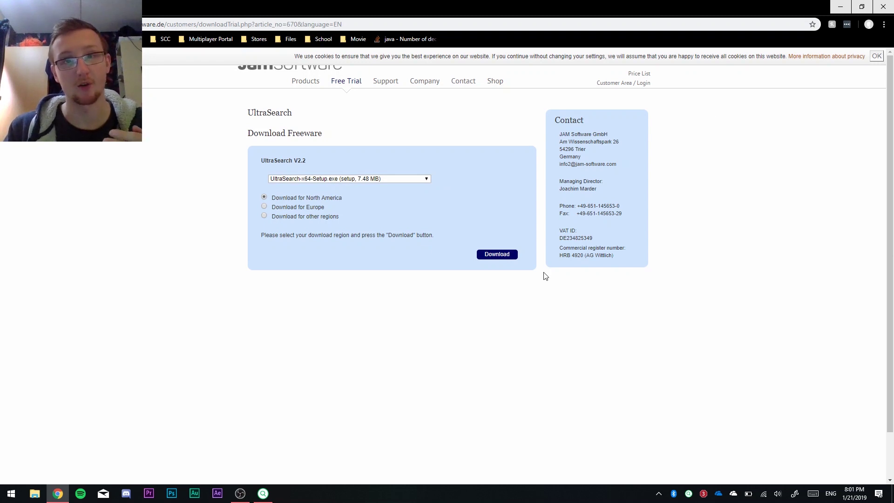
click(890, 4)
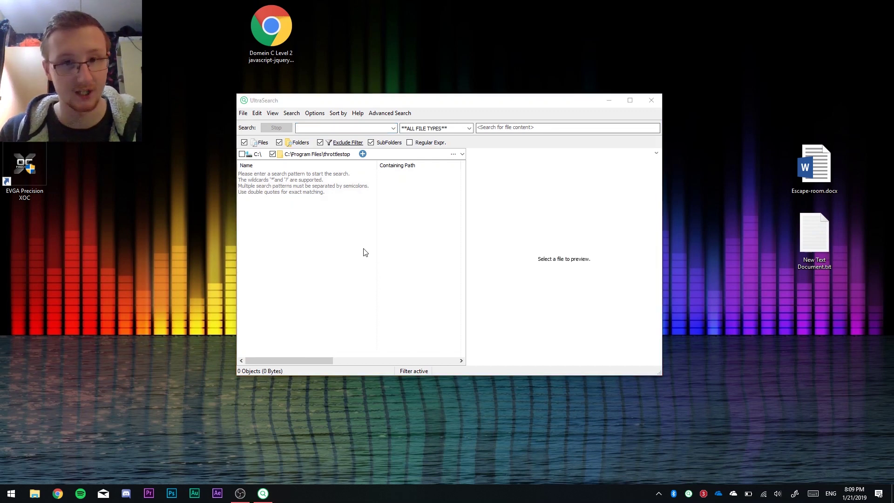
- Set the UltraSearch keyboard shortcut to Alt+Shift+U and hide the UltraSearch window
click(315, 113)
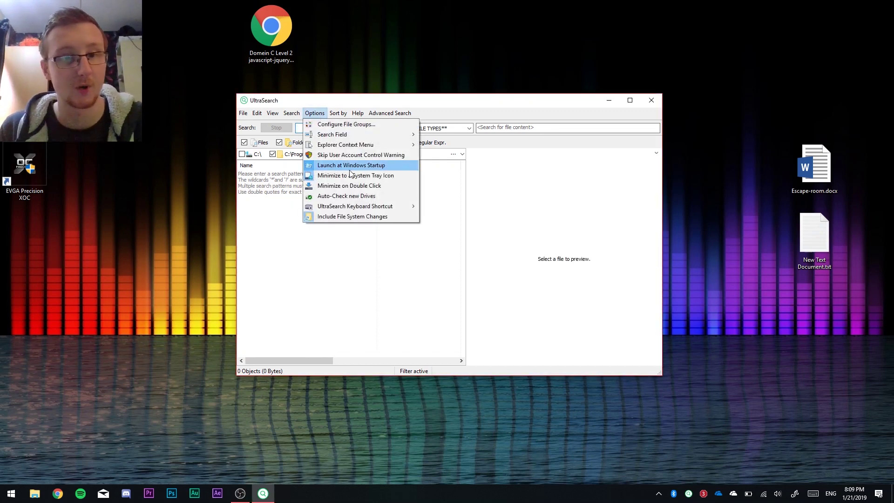
mouse_move(362, 209)
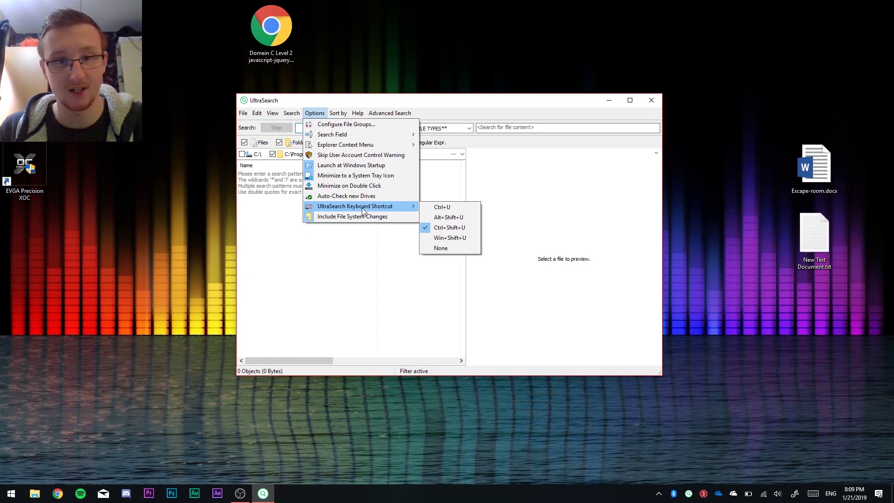
click(467, 217)
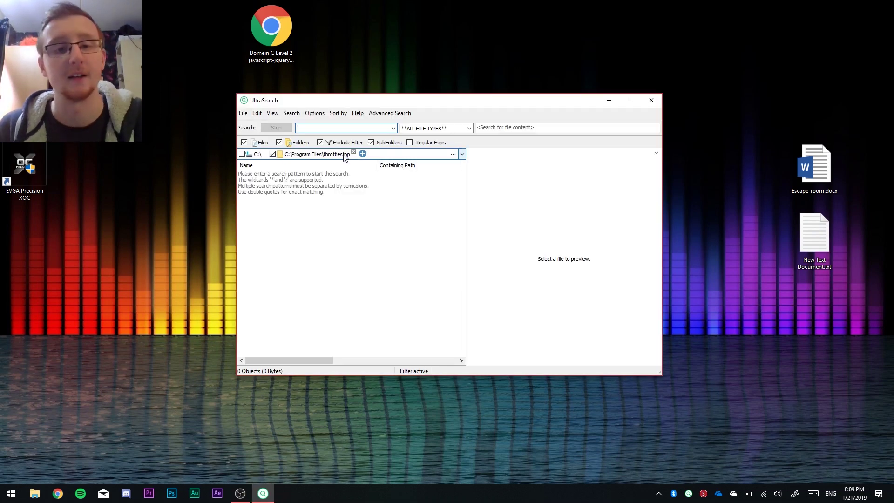
key(Escape)
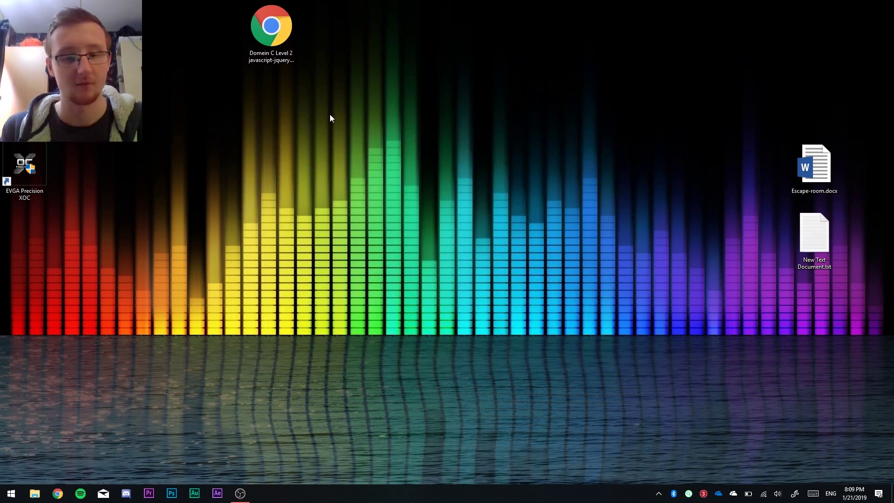
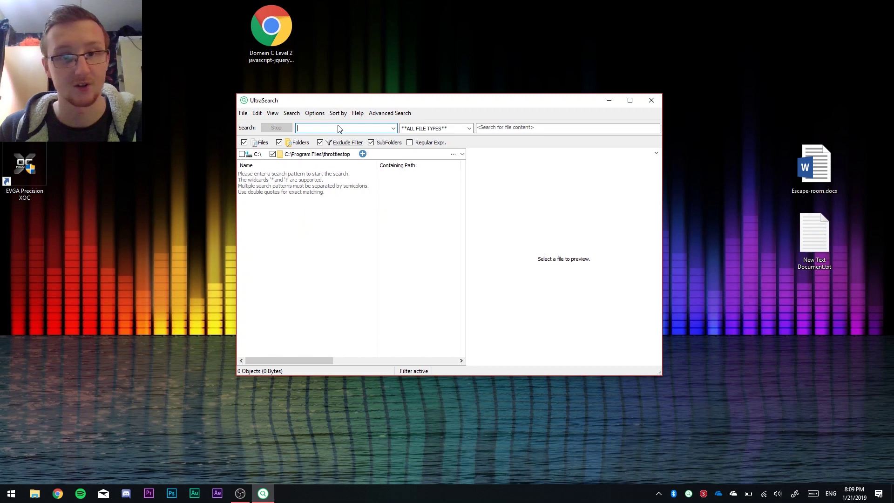
- Search UltraSearch for "LOB" and examine the list of search paths, including the folder picker for adding one
text(LOB)
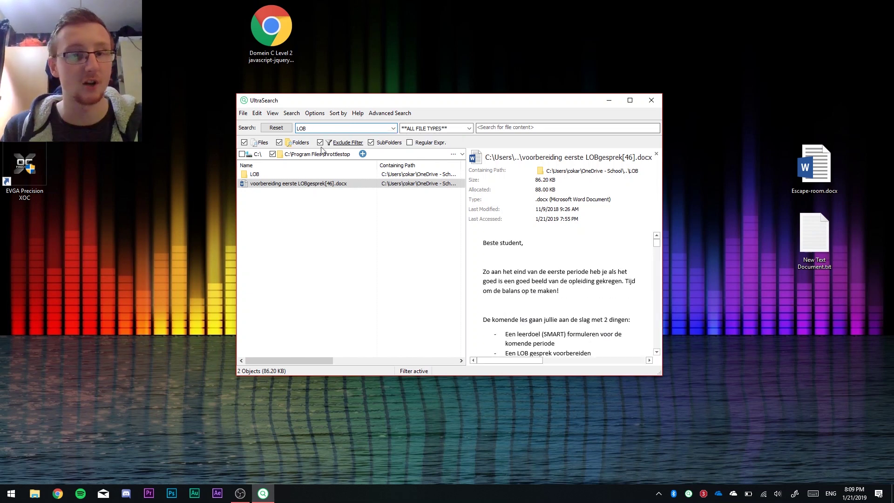
click(462, 154)
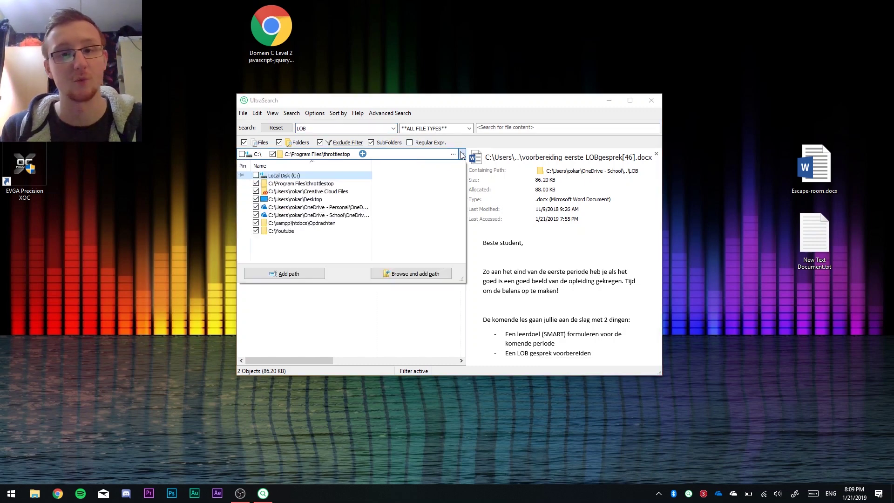
click(363, 154)
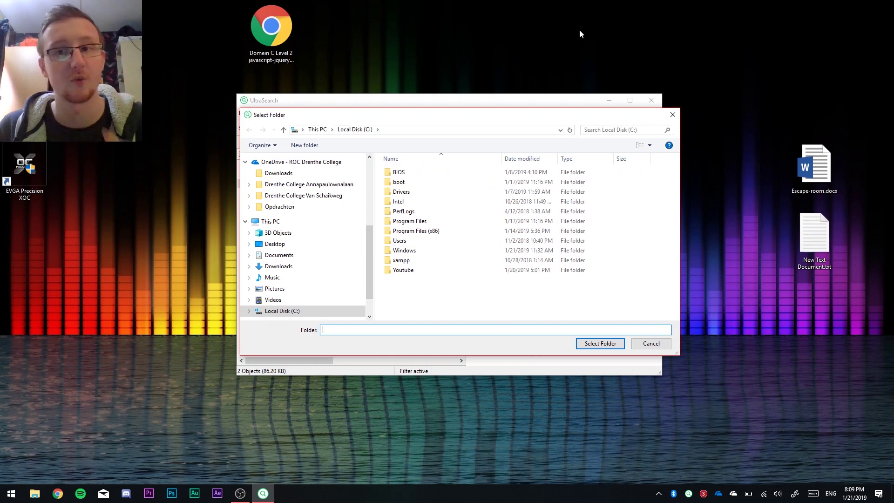
click(672, 115)
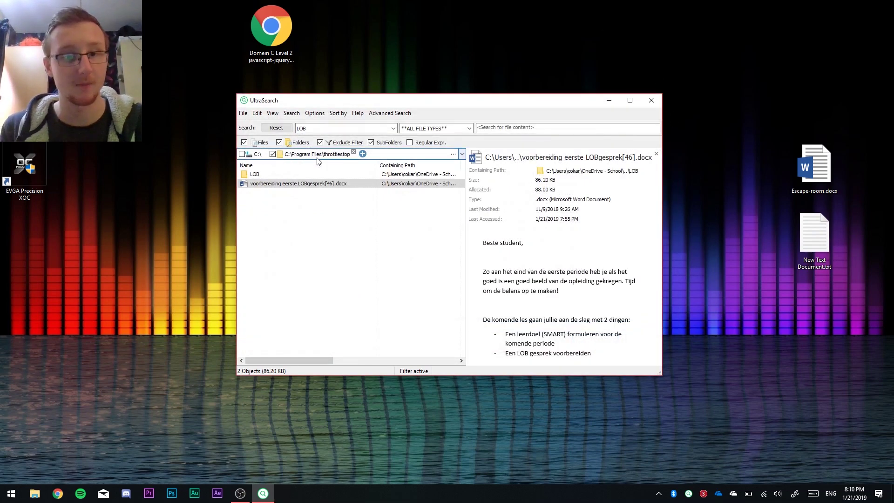
click(462, 154)
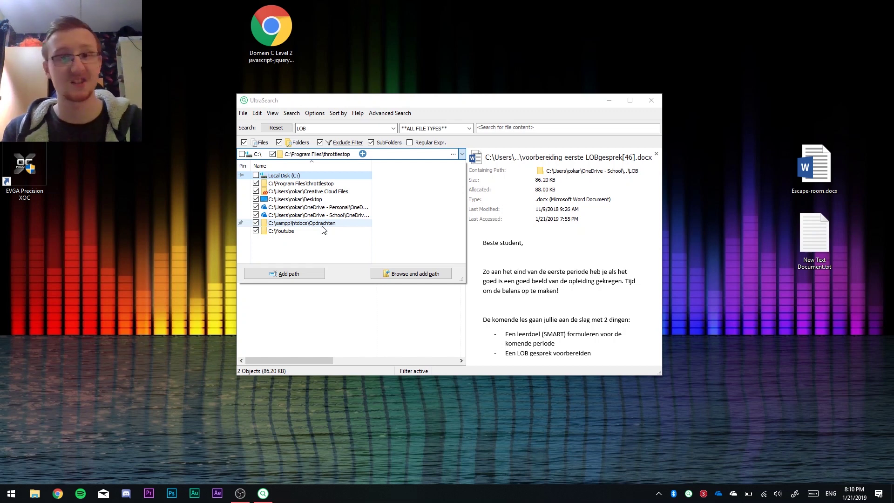
click(365, 316)
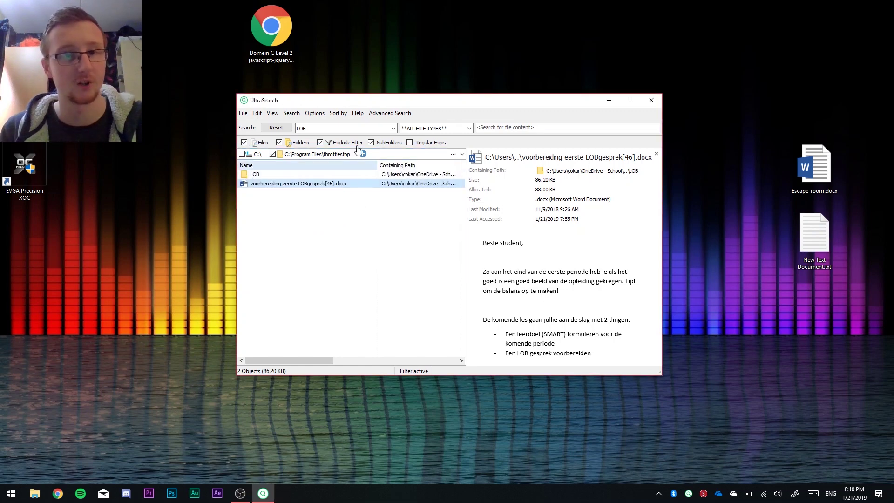
- Examine the Exclude Filter patterns for the recycle bin and System Volume Information, and close the filter without changes
click(348, 143)
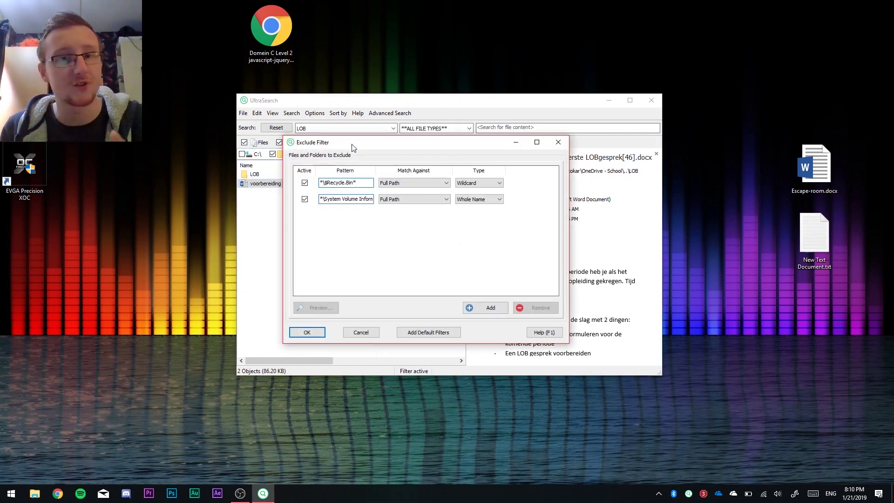
click(356, 182)
click(351, 200)
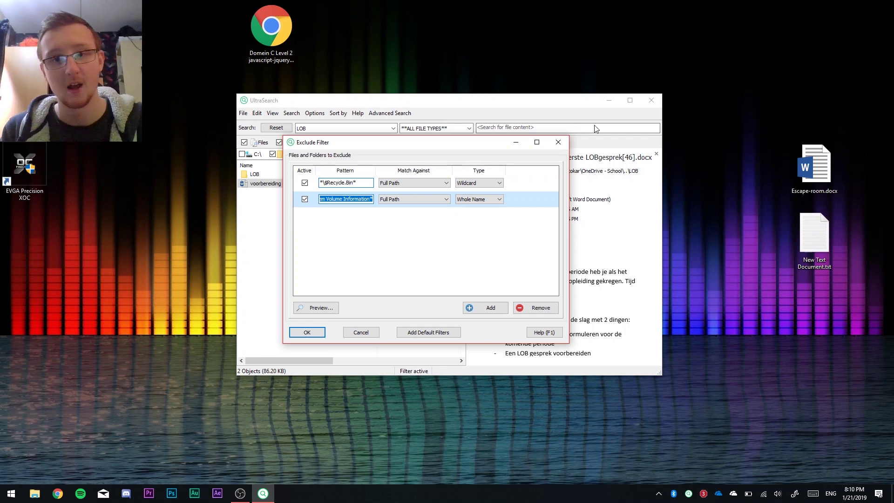
click(558, 142)
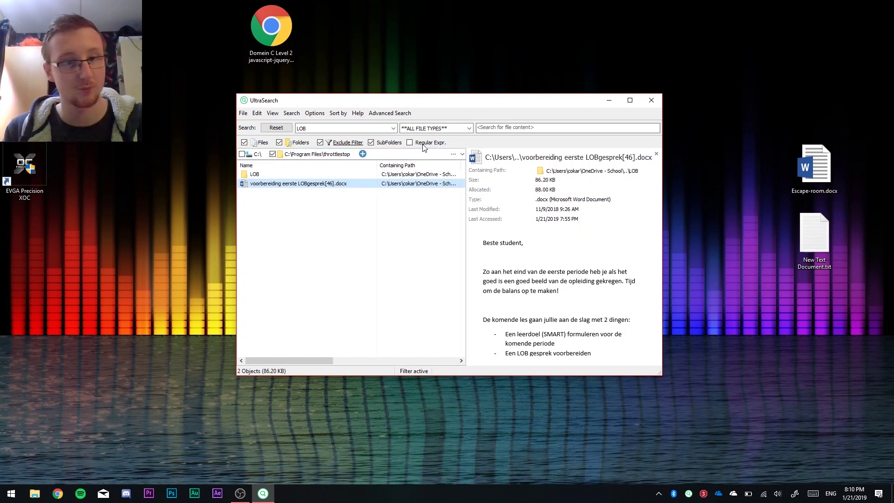
- Review the UltraSearch options for launching at startup and minimizing to the system tray
click(389, 114)
mouse_move(315, 113)
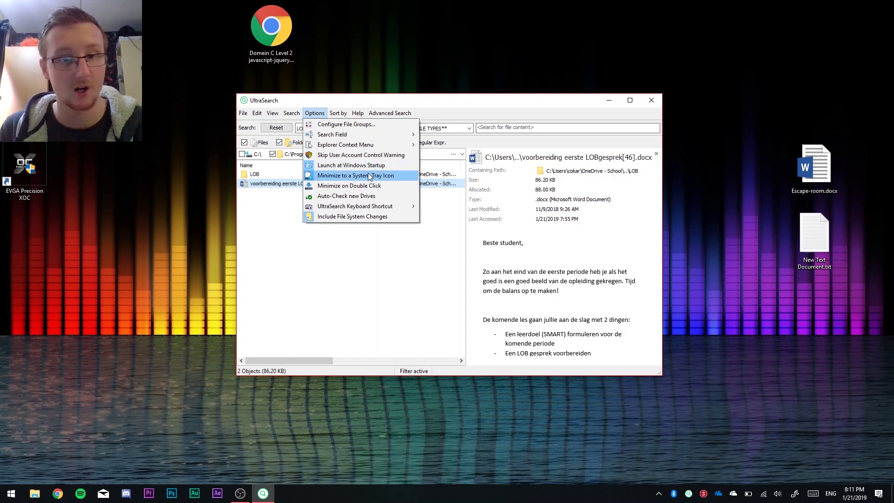
click(334, 269)
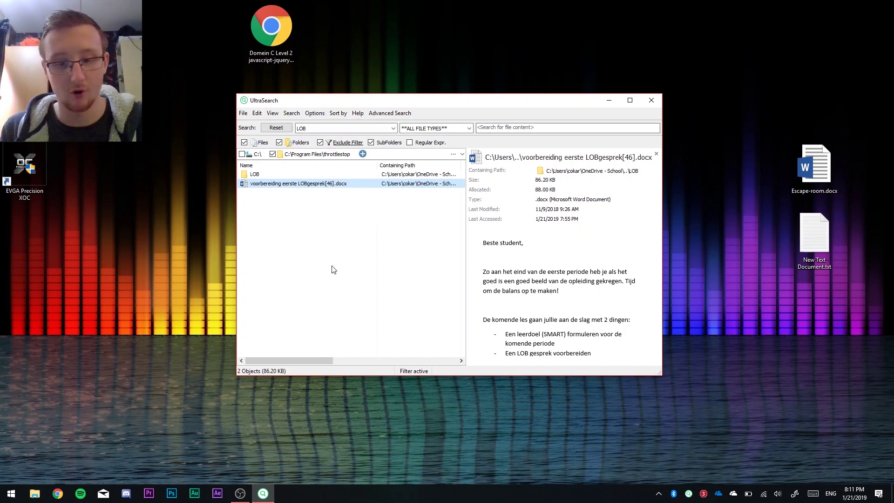
- Minimize UltraSearch to the system tray, check the hidden tray icons and restore its window
double_click(333, 269)
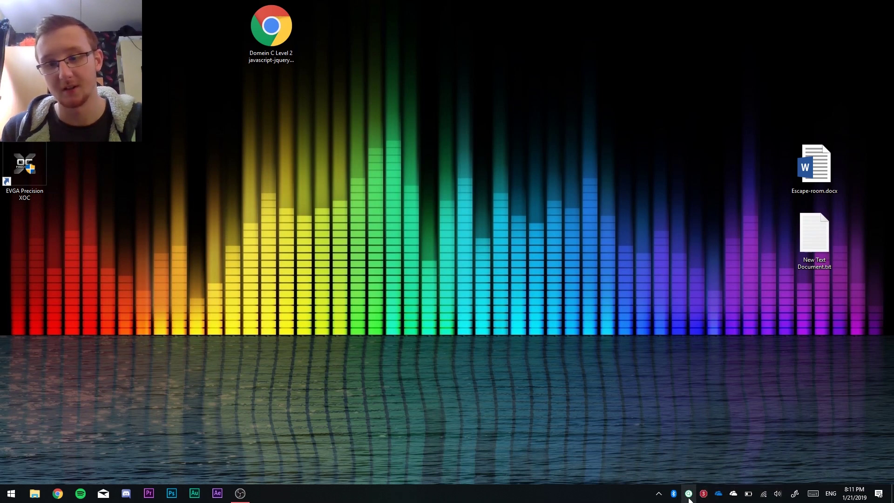
click(662, 494)
click(729, 456)
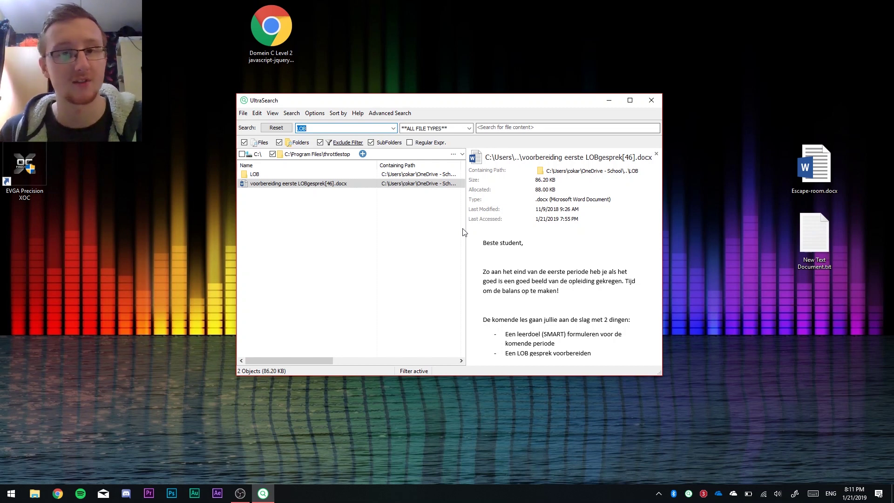
click(337, 113)
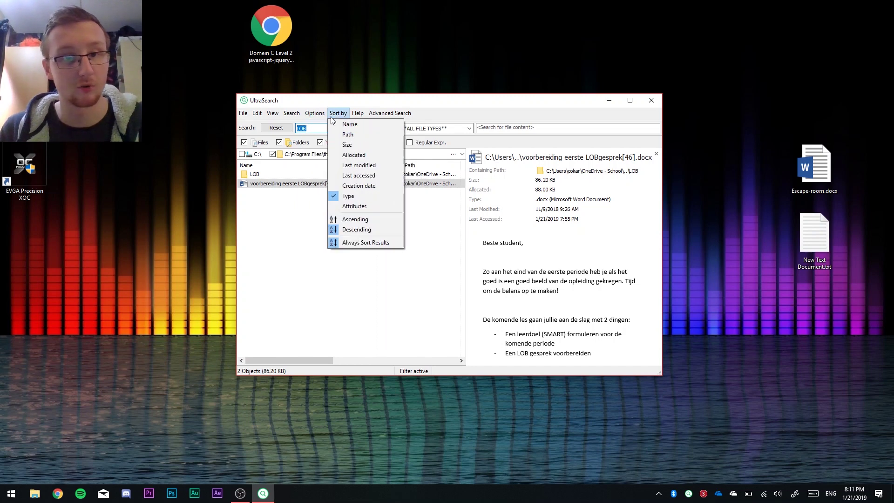
mouse_move(309, 114)
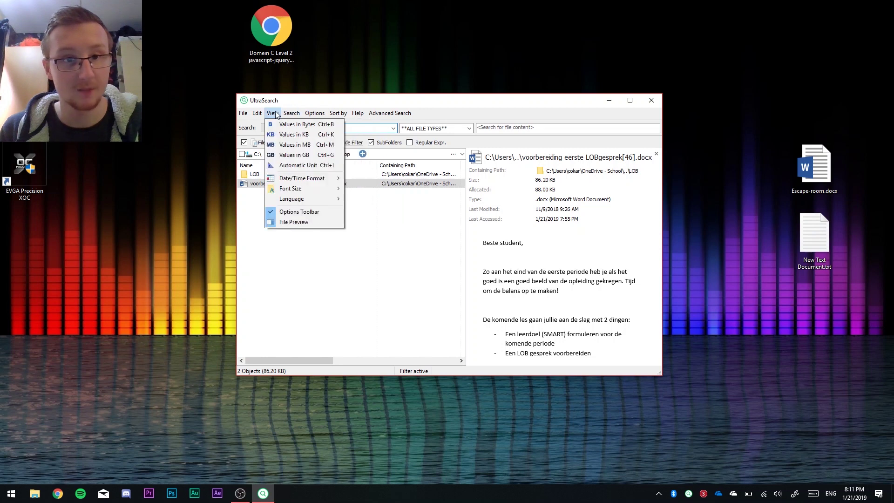
mouse_move(265, 119)
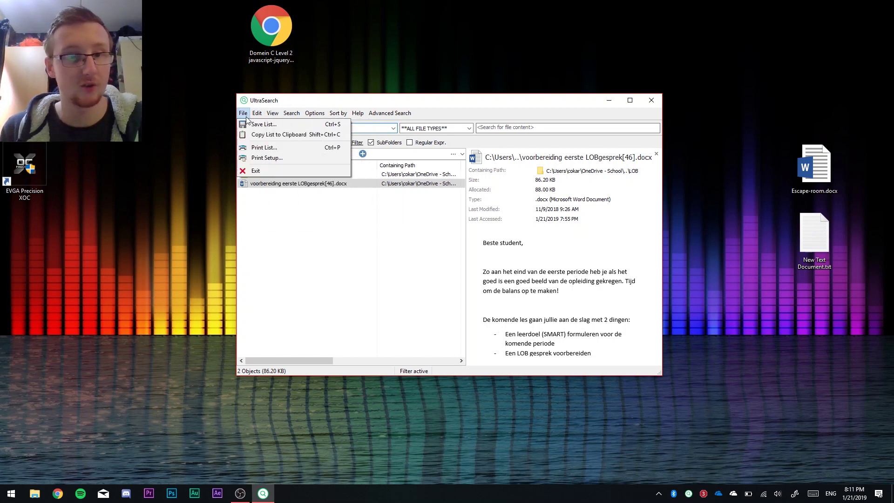
click(293, 289)
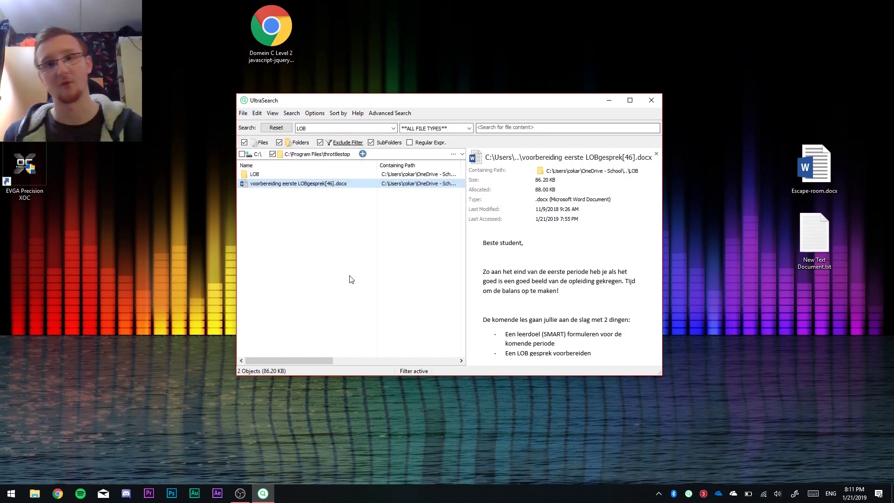
- Refresh the "LOB" results and review the list of search paths before closing the UltraSearch window
key(F5)
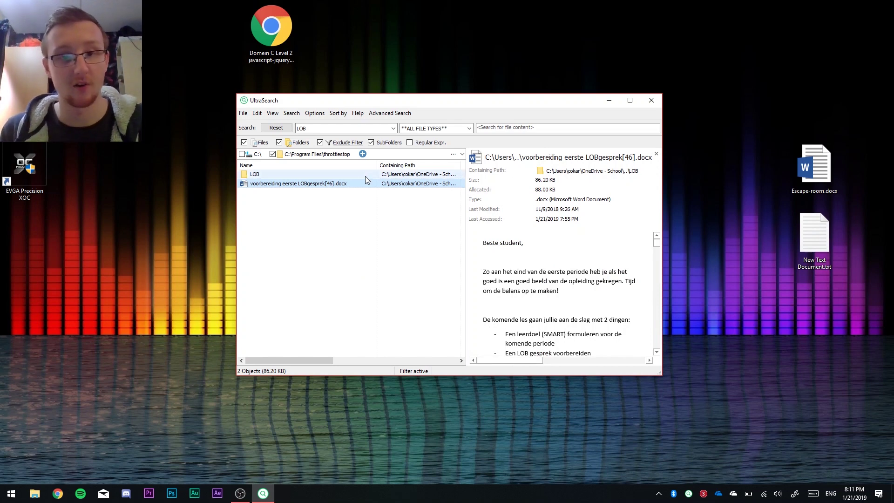
click(461, 154)
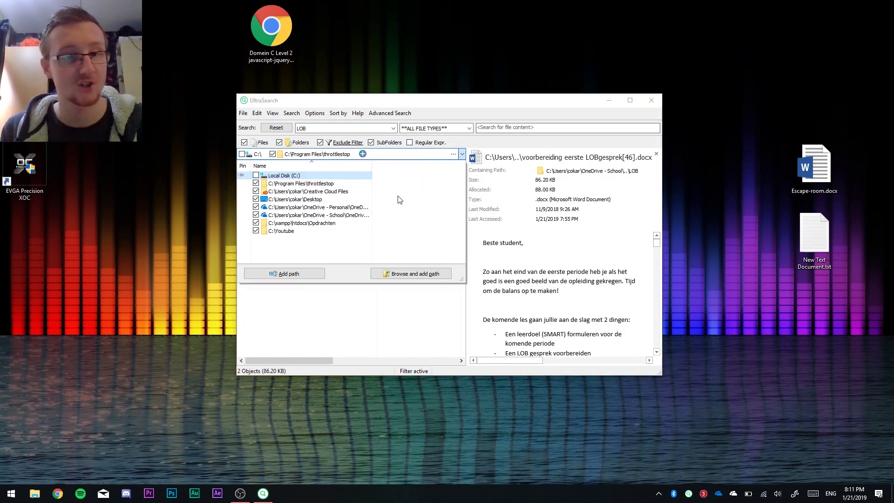
click(376, 304)
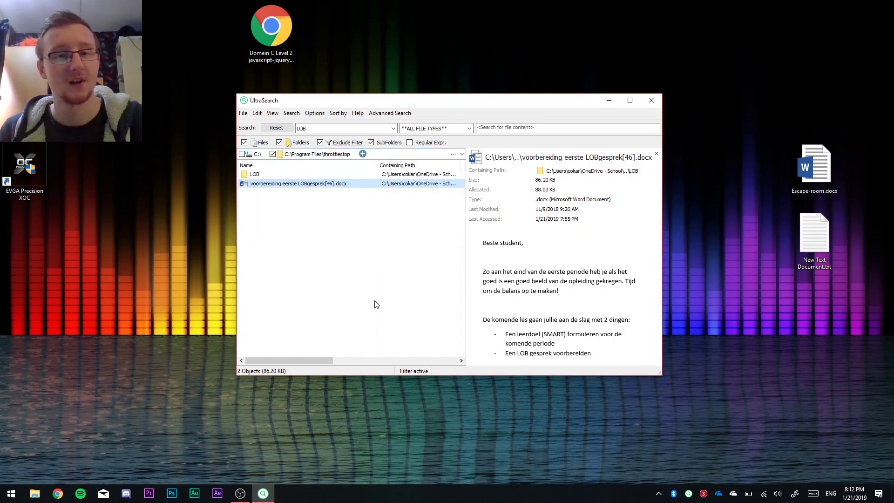
click(651, 99)
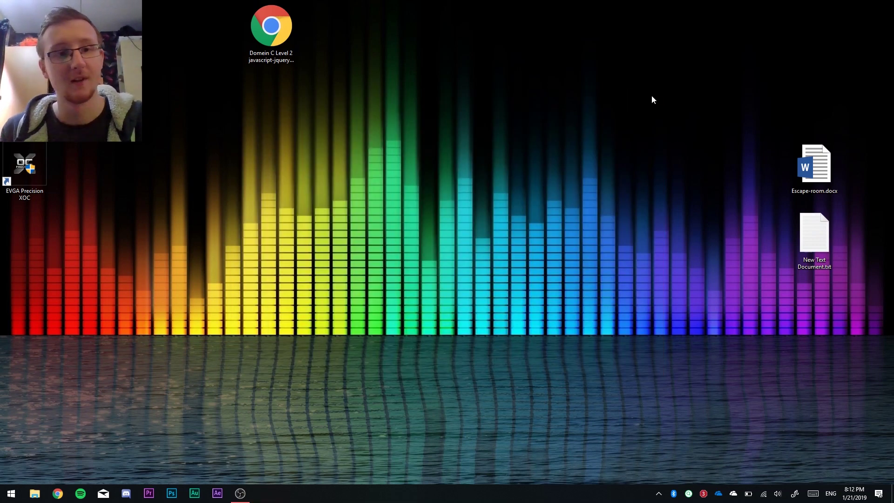